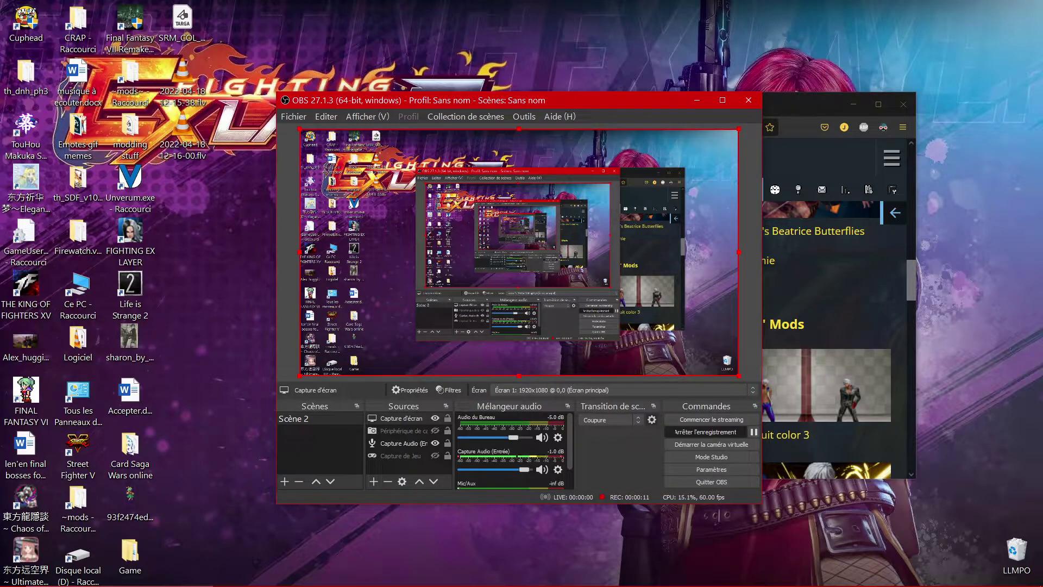
{"action": "left_click", "coordinate": [697, 100]}
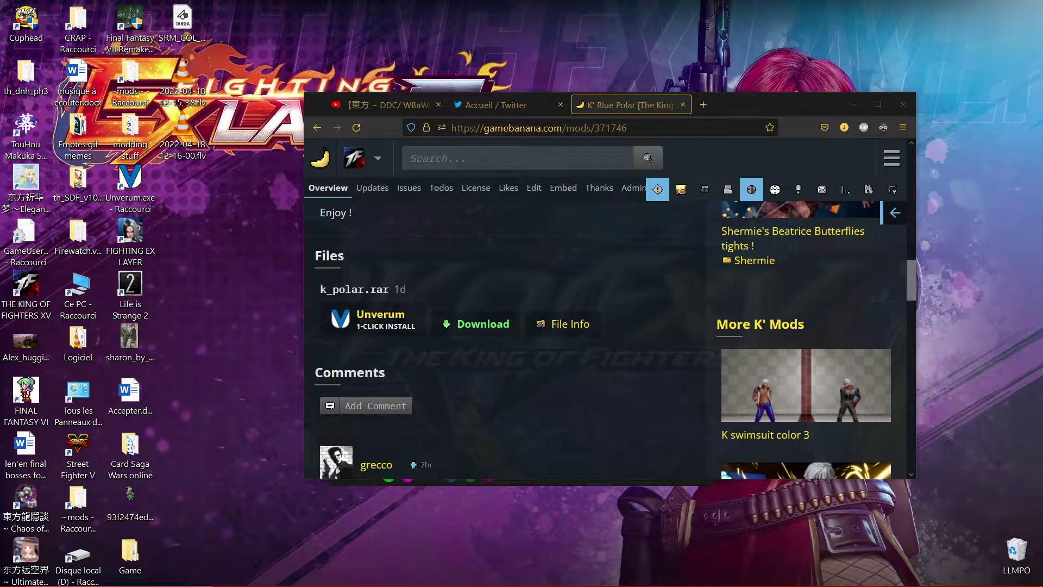
{"action": "left_click", "coordinate": [380, 320]}
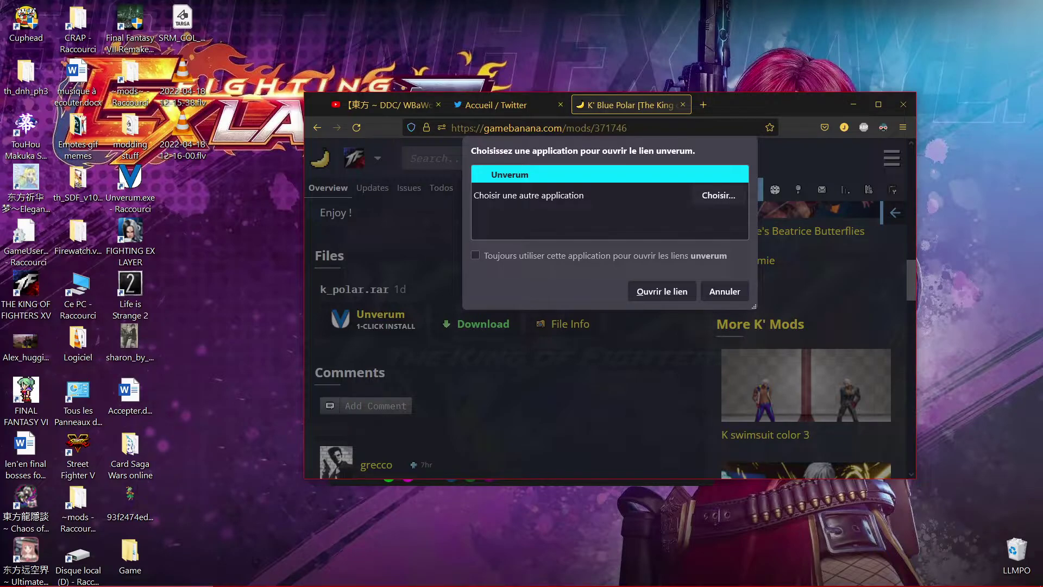
{"action": "left_click", "coordinate": [724, 291]}
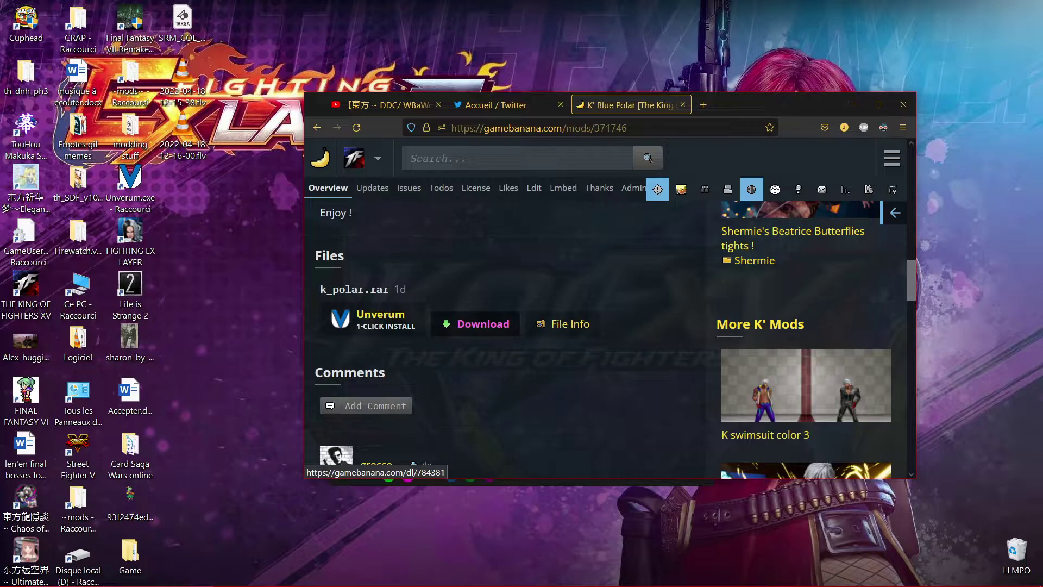
Download k_polar.rar (40.4 MB) and show it in its folder from the full downloads list
{"action": "left_click", "coordinate": [476, 323]}
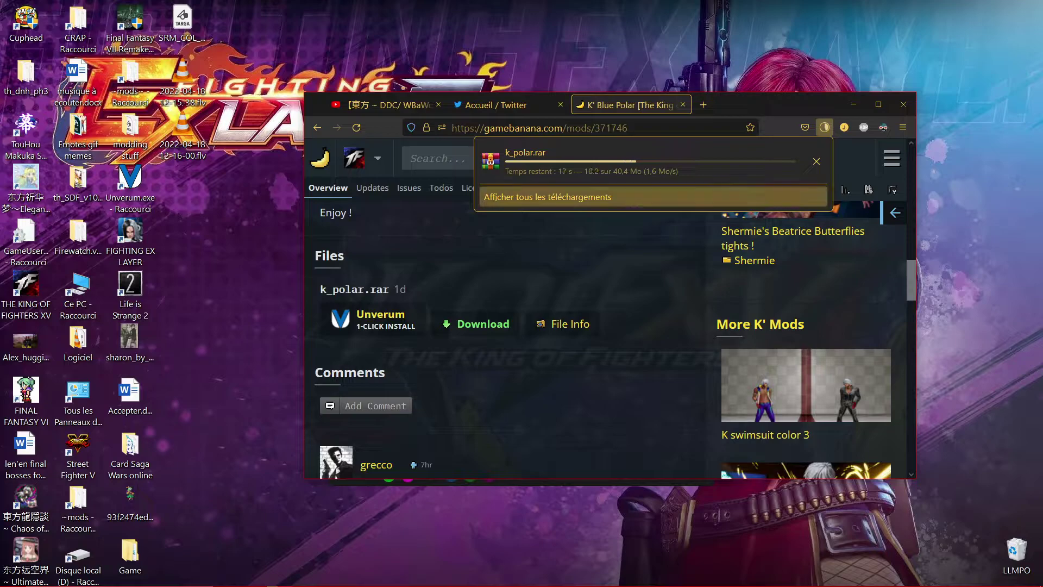
{"action": "left_click", "coordinate": [548, 197]}
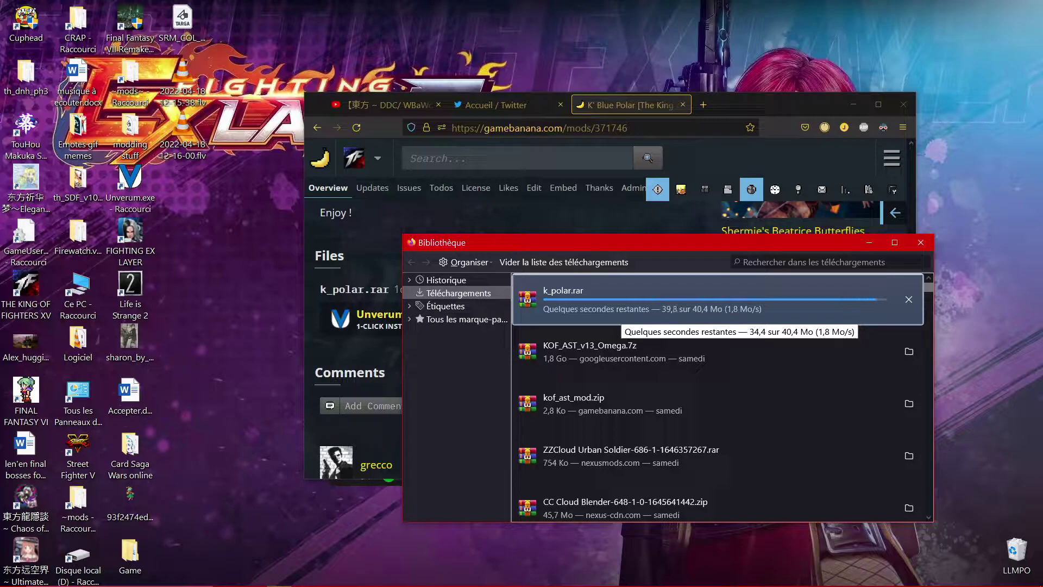
{"action": "left_click", "coordinate": [909, 299]}
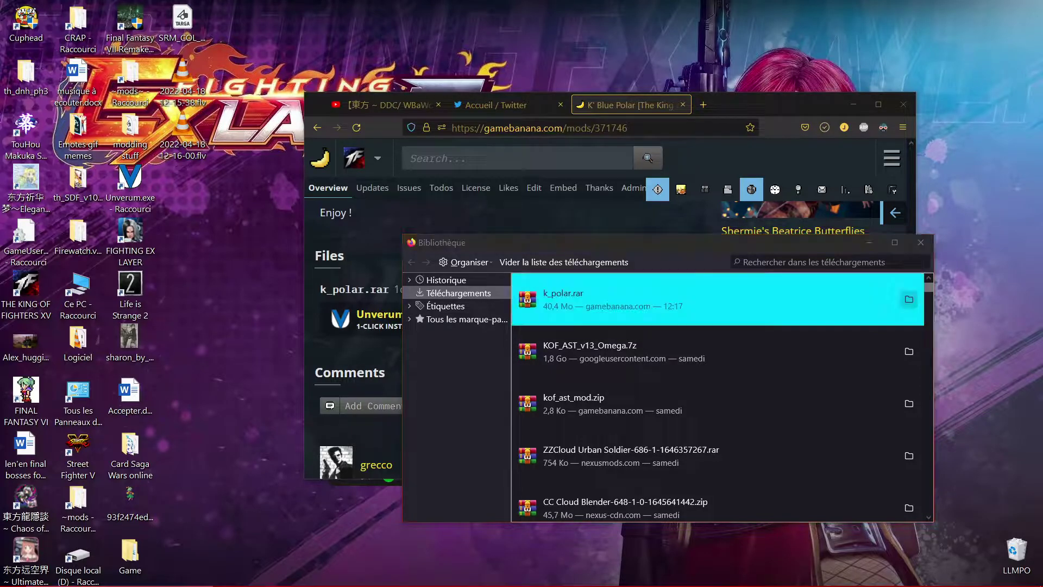
Open k_polar.rar in WinRAR, dismiss the trial notice, and select KPolar Base.pak and KPolar Base.sig
{"action": "key", "text": "Return"}
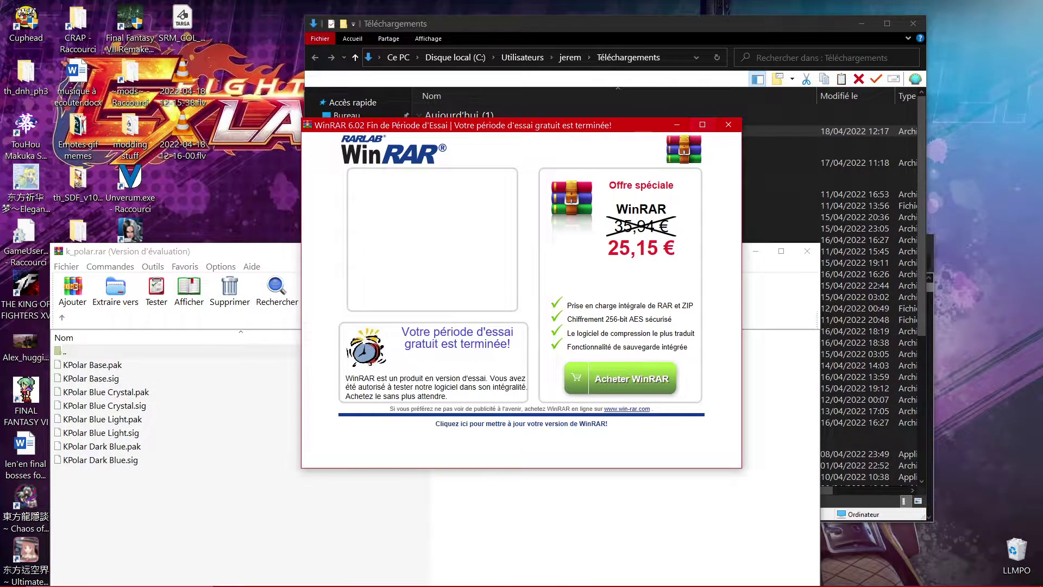
{"action": "left_click", "coordinate": [729, 124]}
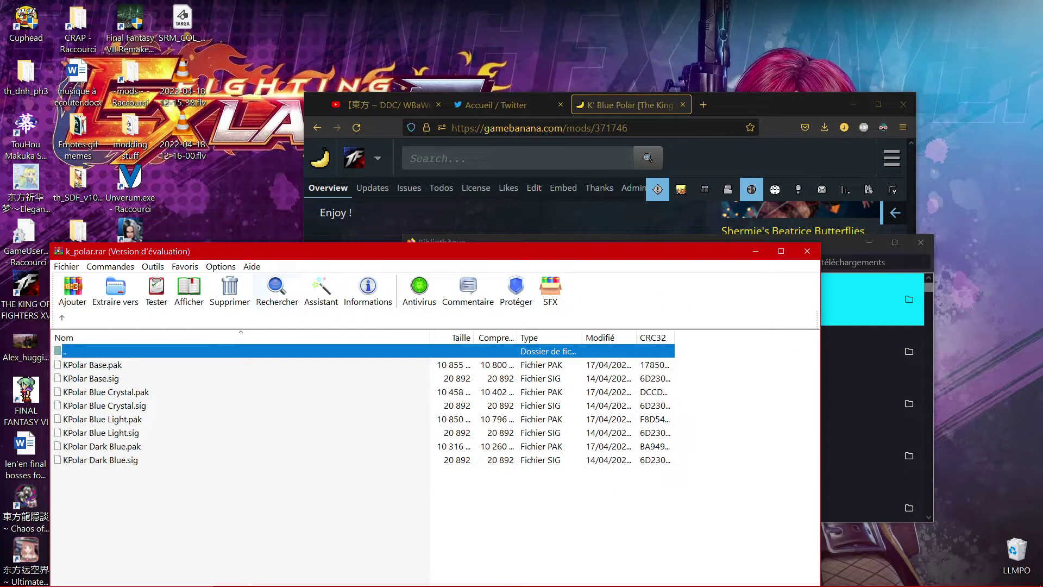
{"action": "mouse_move", "coordinate": [205, 499]}
{"action": "left_mouse_down"}
{"action": "mouse_move", "coordinate": [126, 415]}
{"action": "mouse_move", "coordinate": [201, 492]}
{"action": "left_mouse_up"}
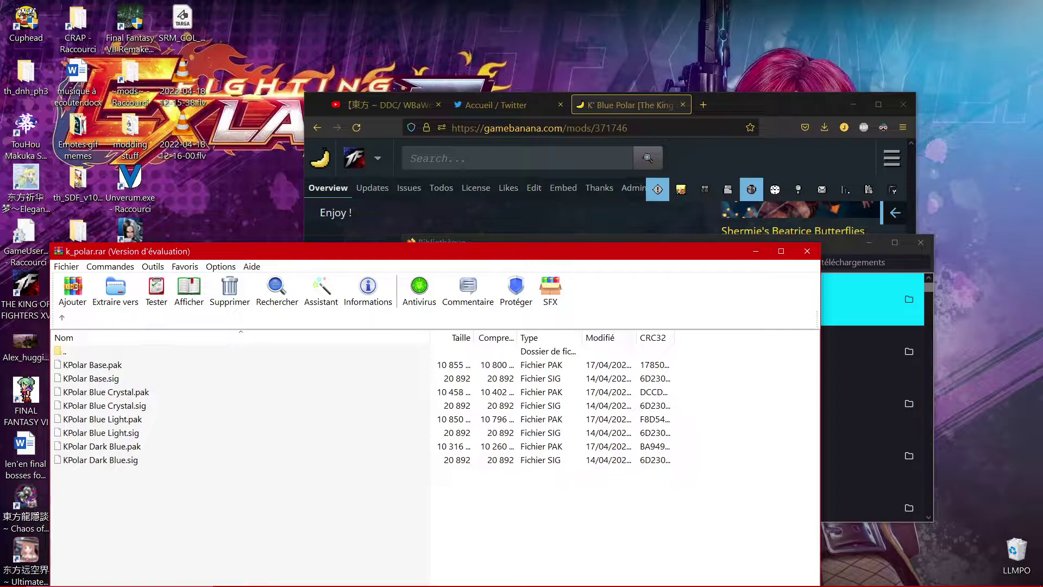
{"action": "left_click_drag", "start_coordinate": [684, 363], "coordinate": [679, 380]}
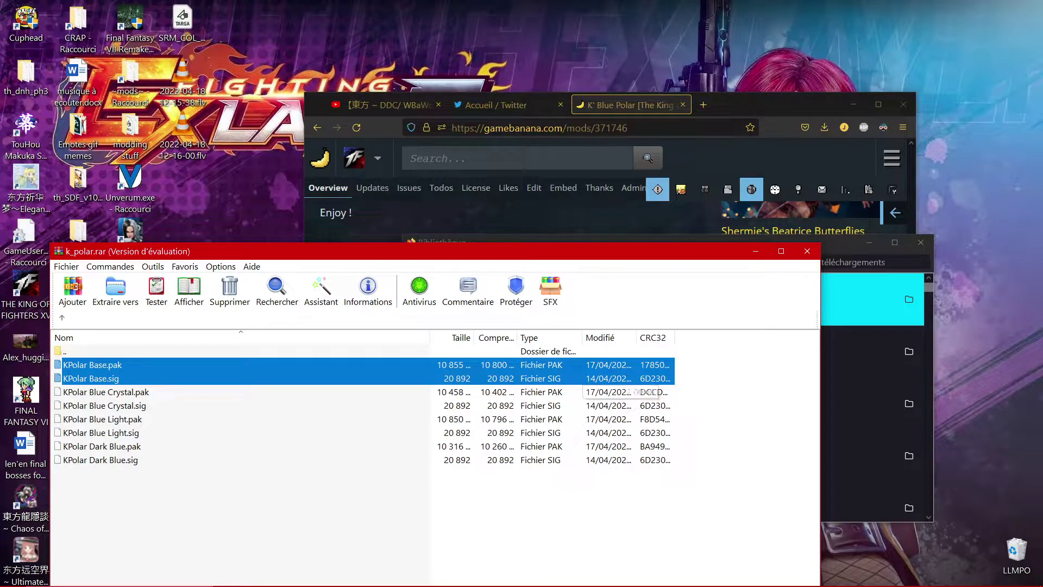
Minimize Firefox and its Library, close the ASUS audio window, and move WinRAR up-right
{"action": "left_click", "coordinate": [679, 391]}
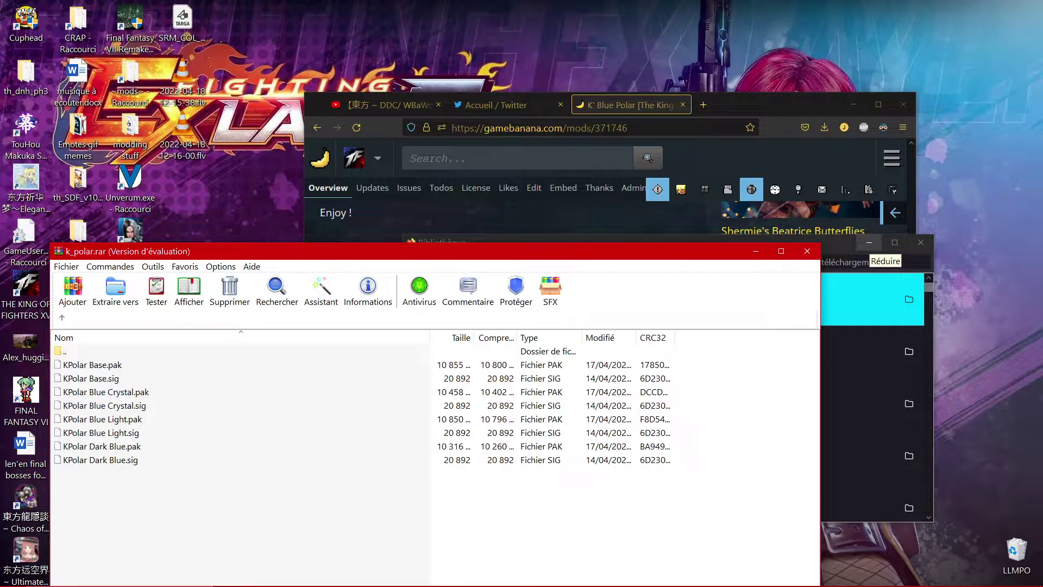
{"action": "left_click", "coordinate": [869, 243]}
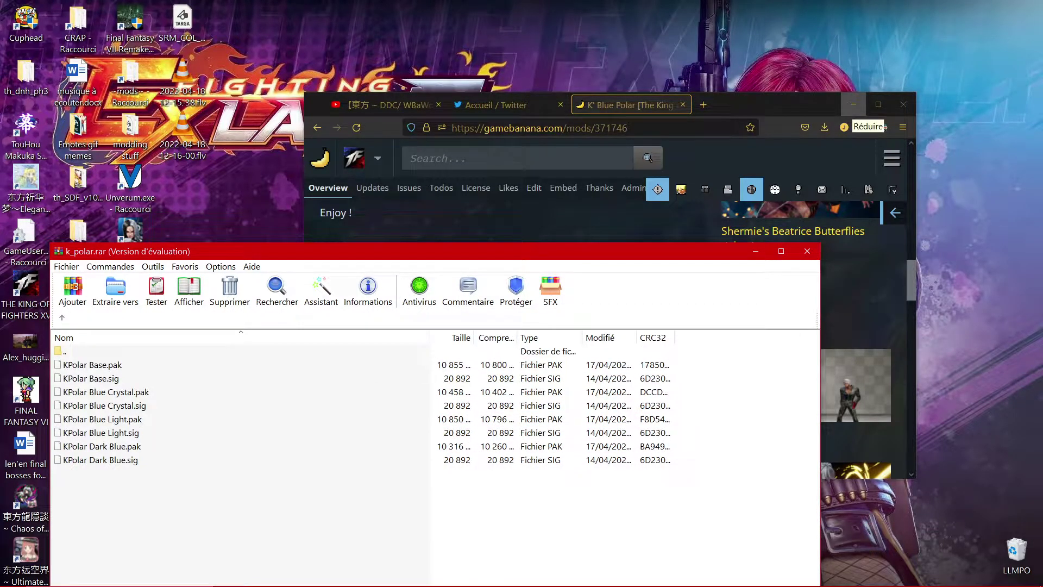
{"action": "left_click", "coordinate": [854, 105]}
{"action": "left_click", "coordinate": [521, 163]}
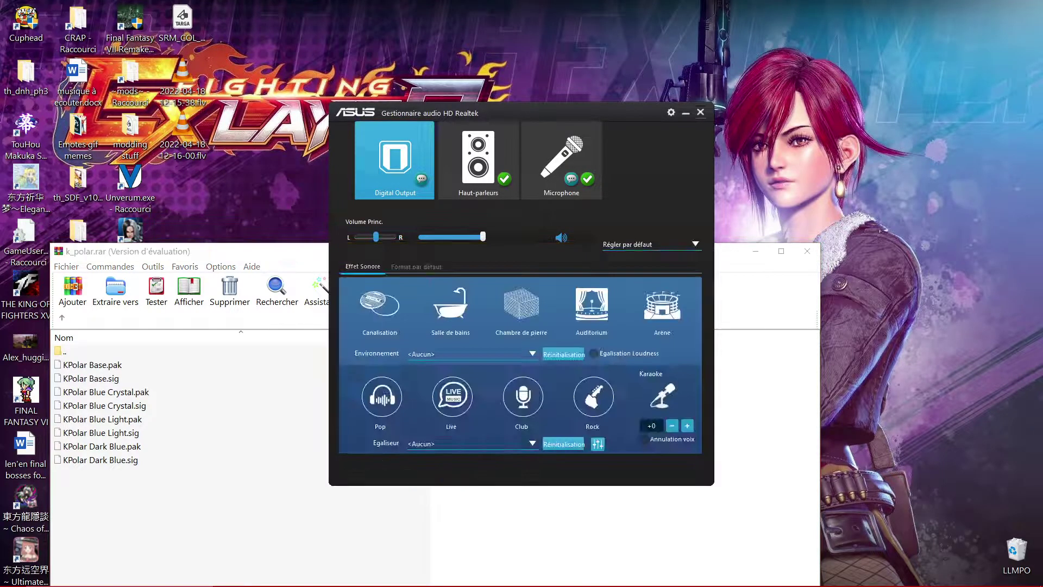
{"action": "left_click", "coordinate": [686, 112]}
{"action": "left_click_drag", "start_coordinate": [381, 251], "coordinate": [449, 118]}
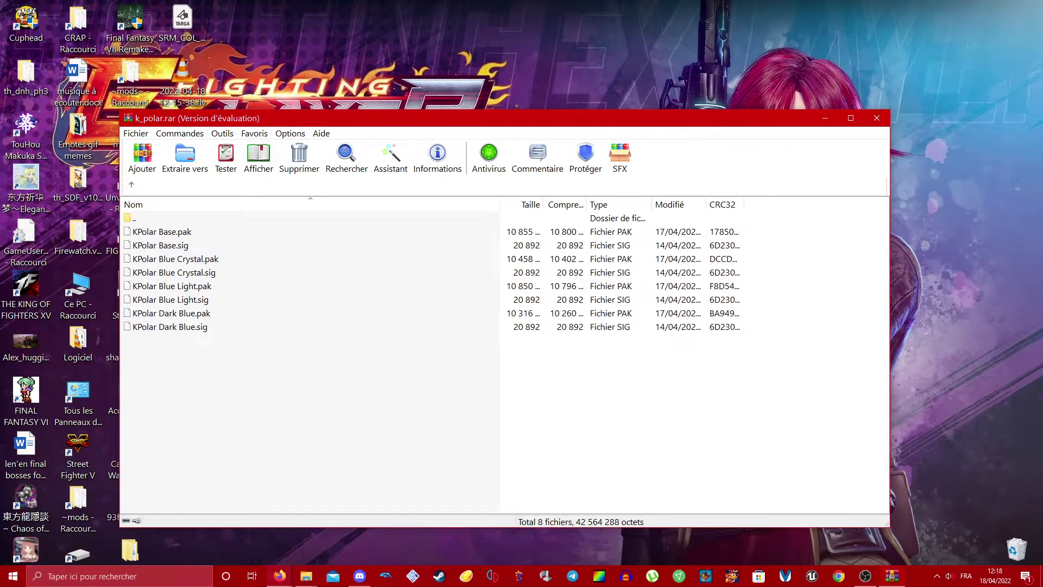
Go to steamapps\common\THE KING OF FIGHTERS XV\KOFXV\Content\Paks on drive D:
{"action": "left_click", "coordinate": [358, 496]}
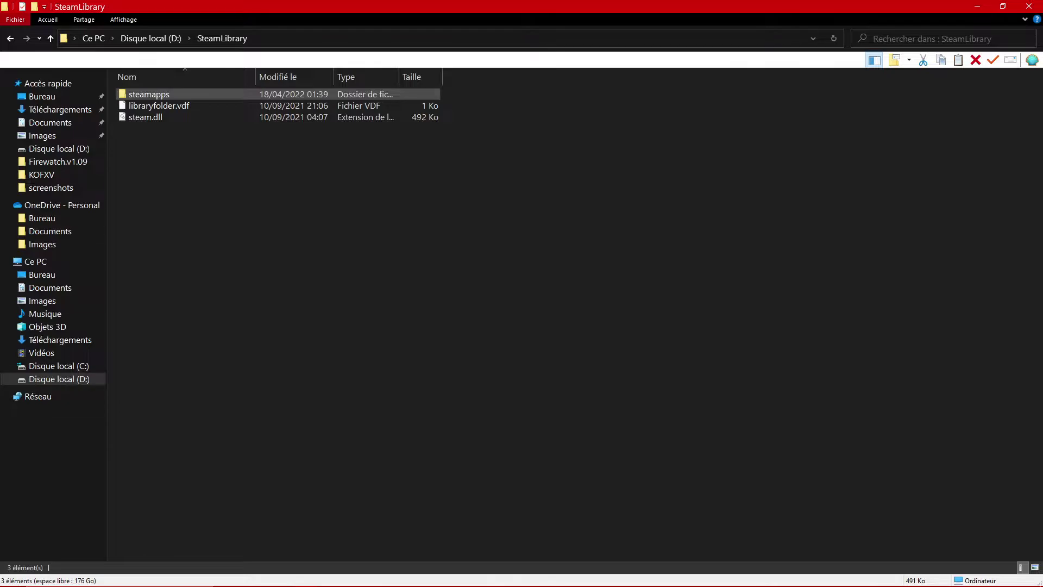
{"action": "double_click", "coordinate": [149, 95]}
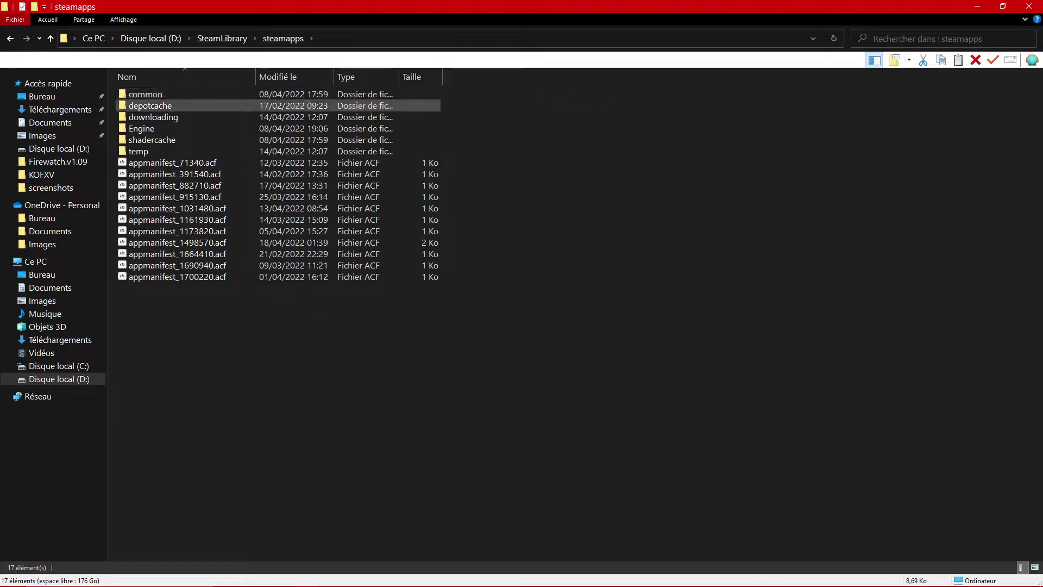
{"action": "double_click", "coordinate": [146, 96]}
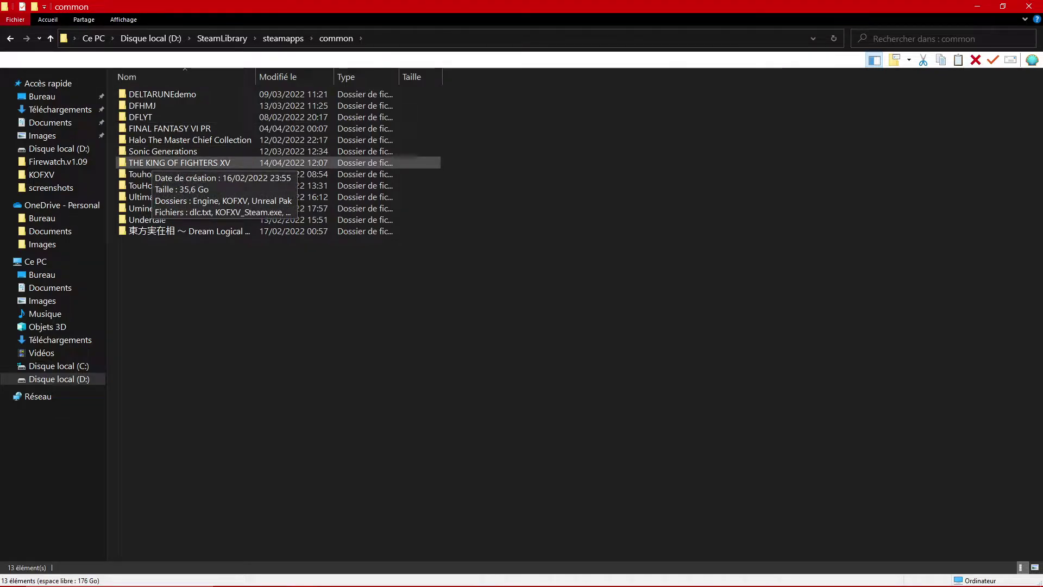
{"action": "left_click", "coordinate": [163, 163]}
{"action": "double_click", "coordinate": [163, 162]}
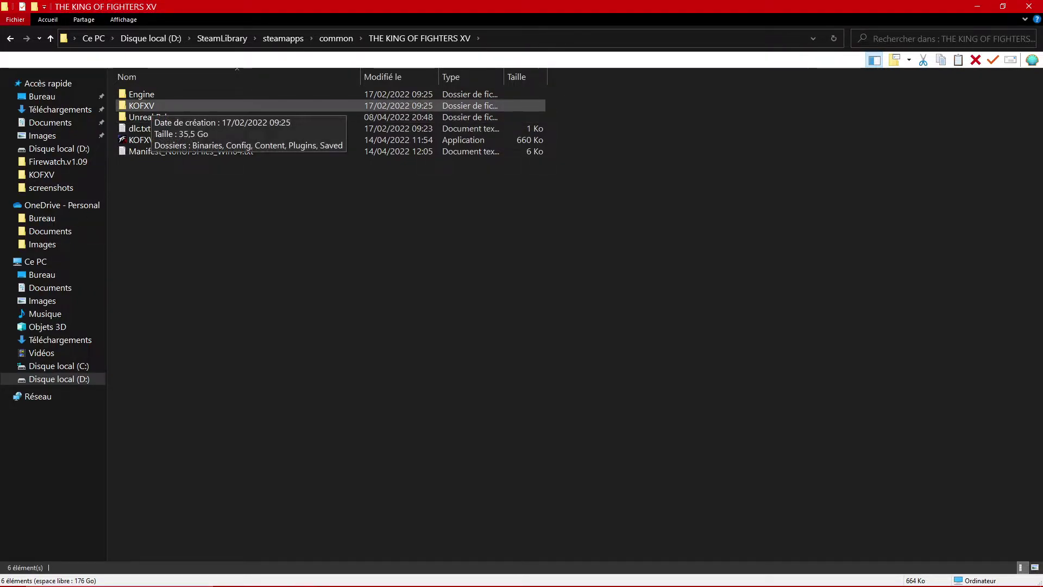
{"action": "double_click", "coordinate": [142, 106]}
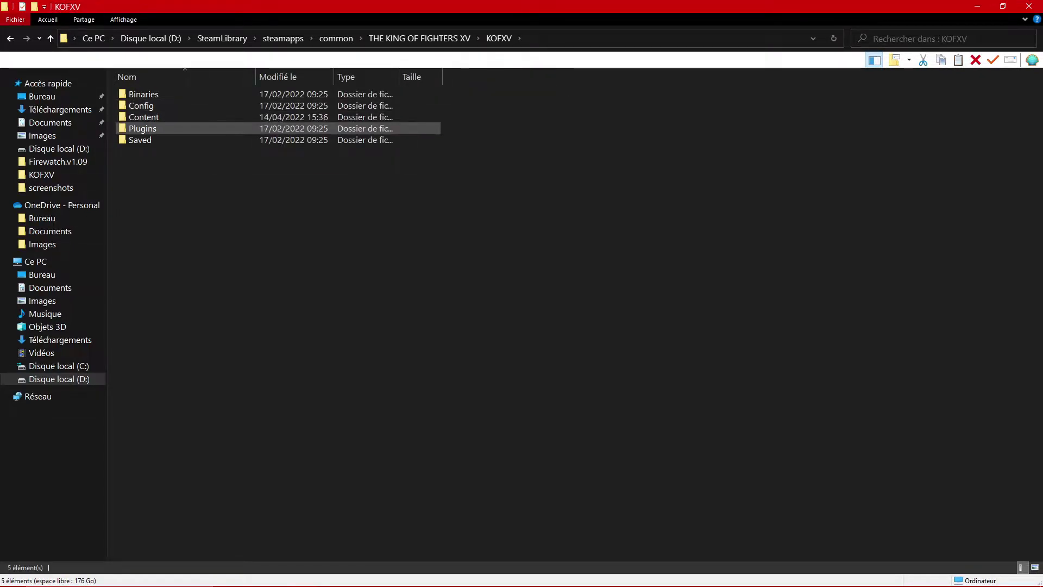
{"action": "left_click", "coordinate": [143, 116]}
{"action": "double_click", "coordinate": [144, 117]}
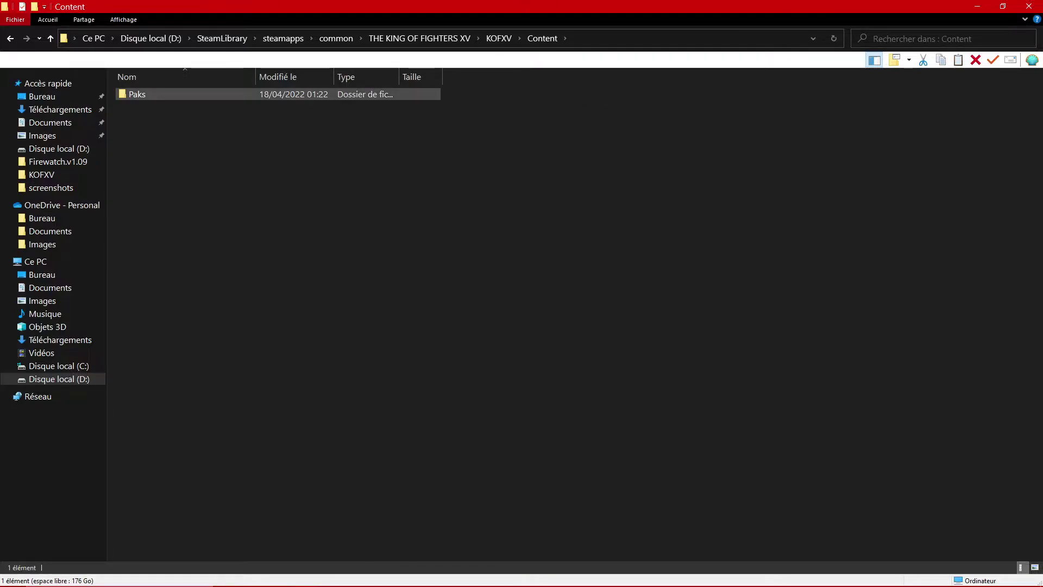
{"action": "double_click", "coordinate": [142, 94]}
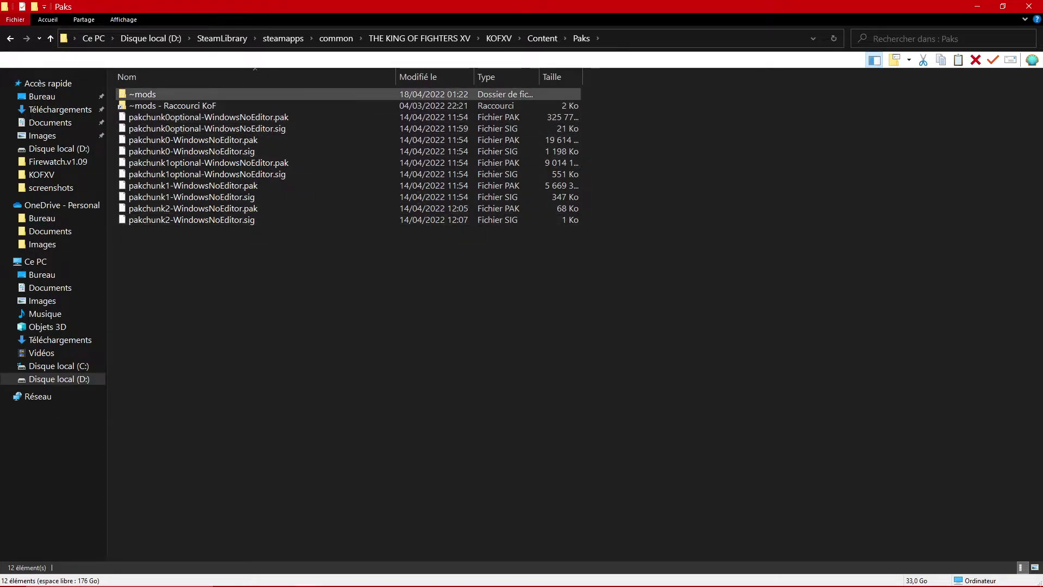
Open the ~mods folder inside Paks
{"action": "right_click", "coordinate": [160, 269]}
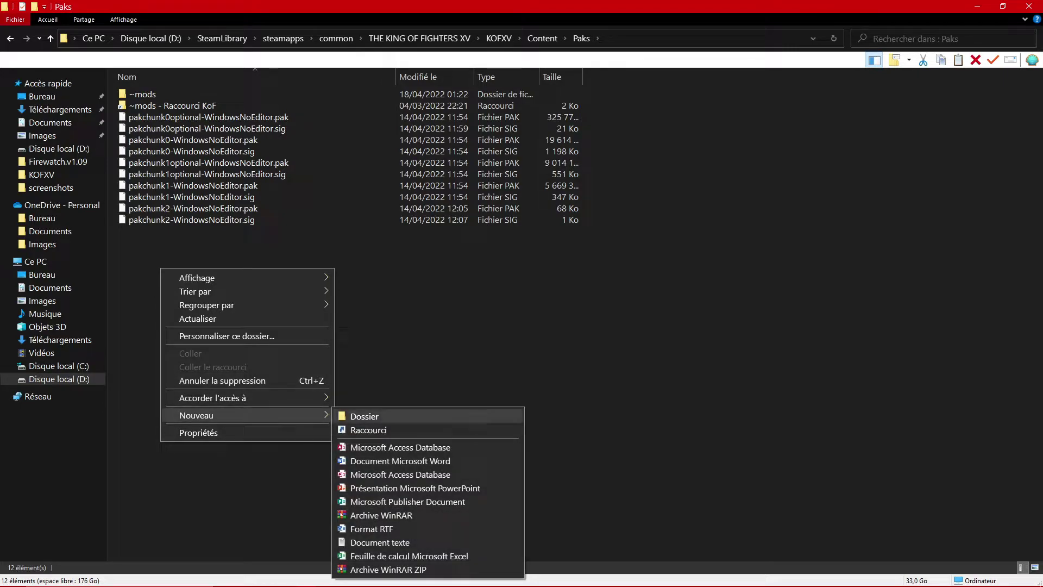
{"action": "key", "text": "Escape"}
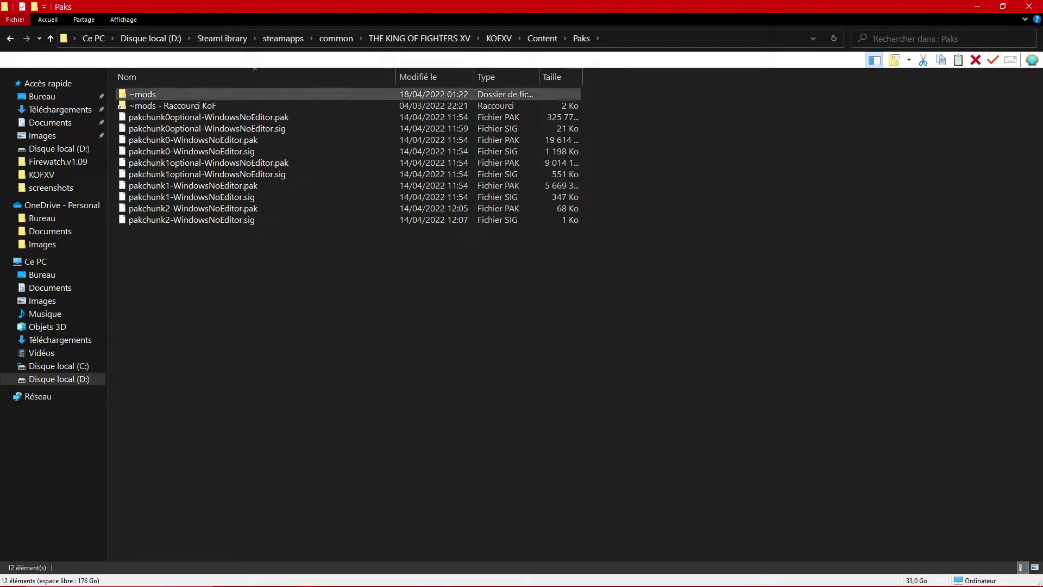
{"action": "double_click", "coordinate": [142, 94]}
{"action": "scroll", "coordinate": [543, 326], "scroll_direction": "down", "scroll_amount": 10}
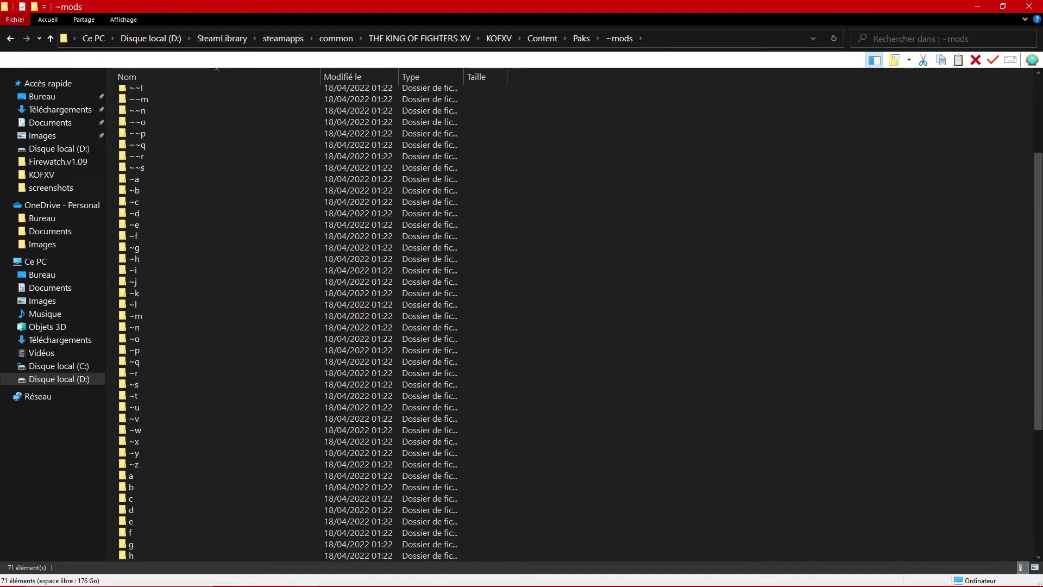
Drag KPolar Base.pak and KPolar Base.sig from WinRAR into ~mods, then close WinRAR
{"action": "left_click", "coordinate": [1002, 6]}
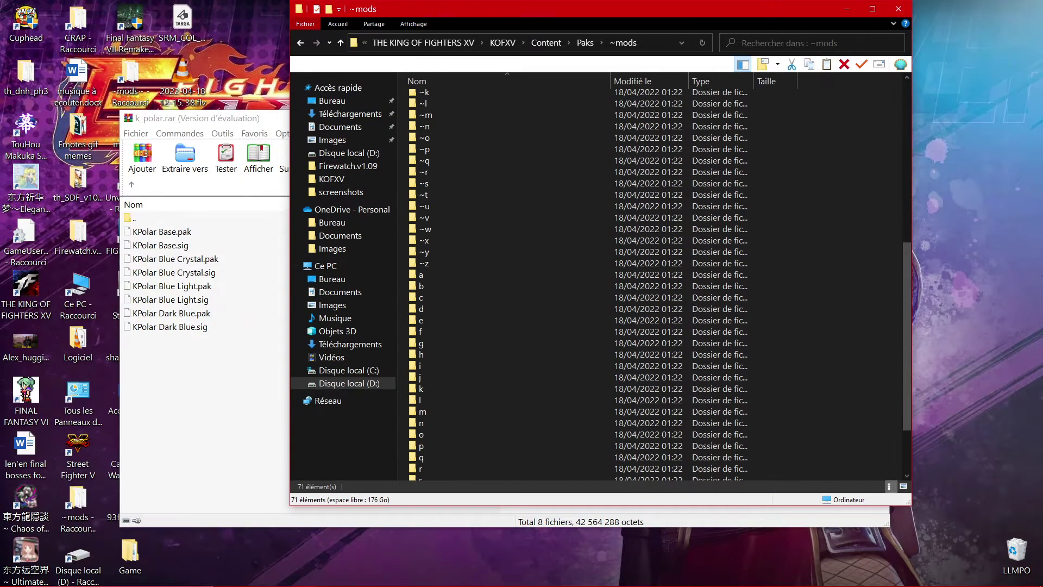
{"action": "left_click", "coordinate": [163, 232]}
{"action": "mouse_move", "coordinate": [380, 118]}
{"action": "left_mouse_down"}
{"action": "mouse_move", "coordinate": [866, 218]}
{"action": "mouse_move", "coordinate": [194, 199]}
{"action": "left_mouse_up"}
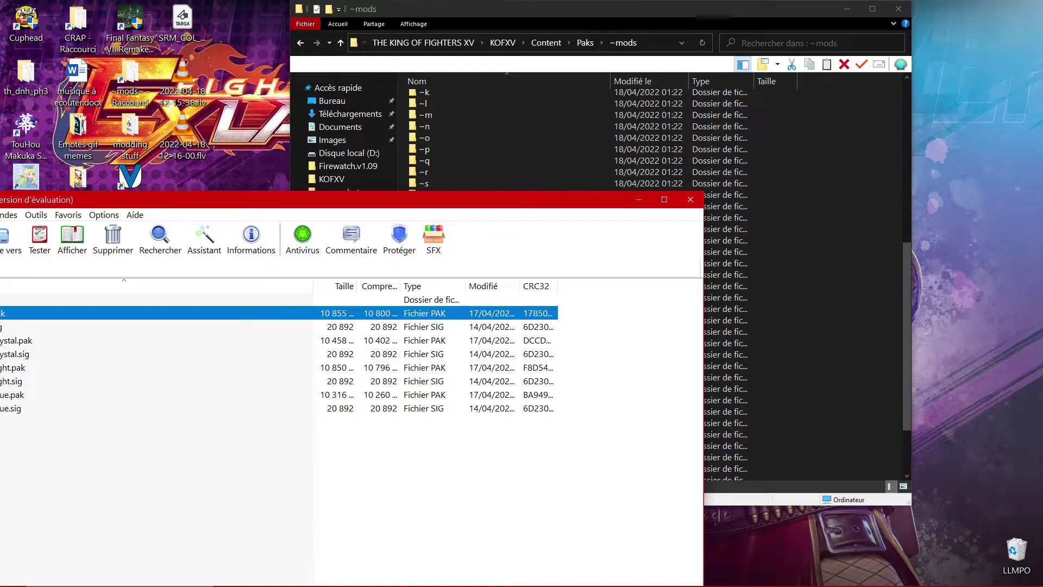
{"action": "key", "text": "Down"}
{"action": "key", "text": "shift+Up"}
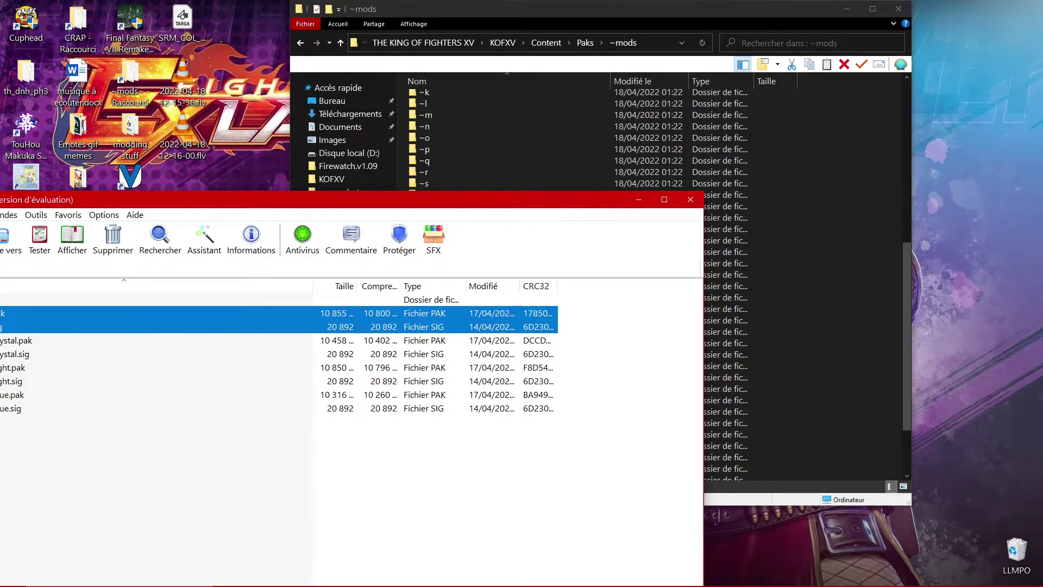
{"action": "left_click_drag", "start_coordinate": [163, 319], "coordinate": [489, 406]}
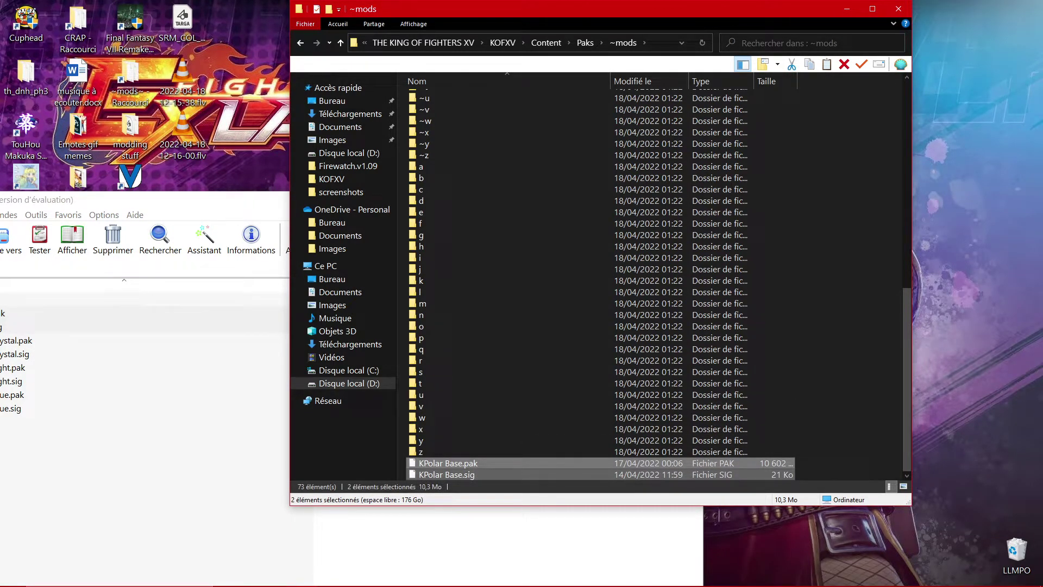
{"action": "key", "text": "alt+Tab"}
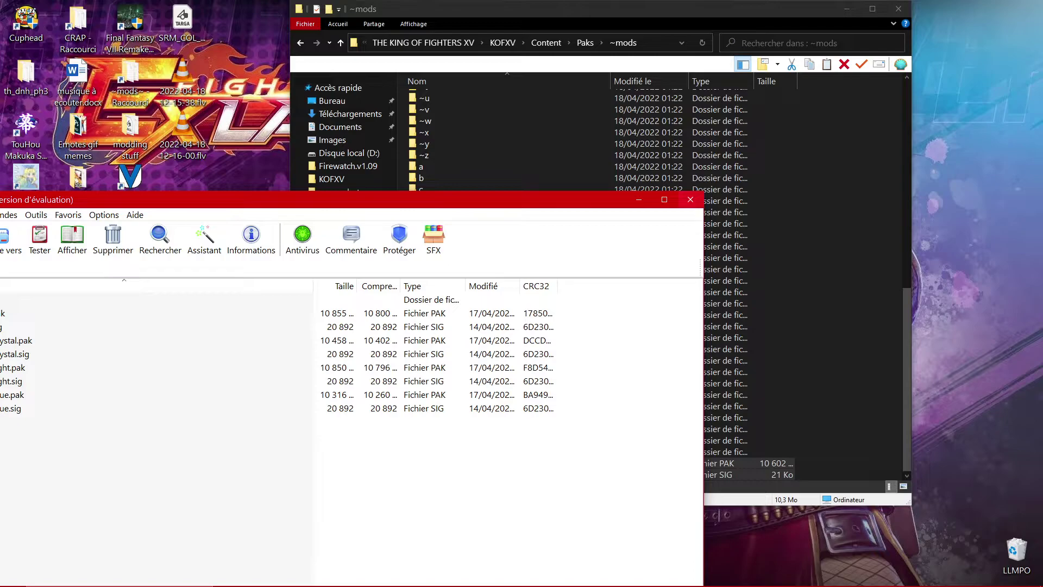
{"action": "key", "text": "alt+F4"}
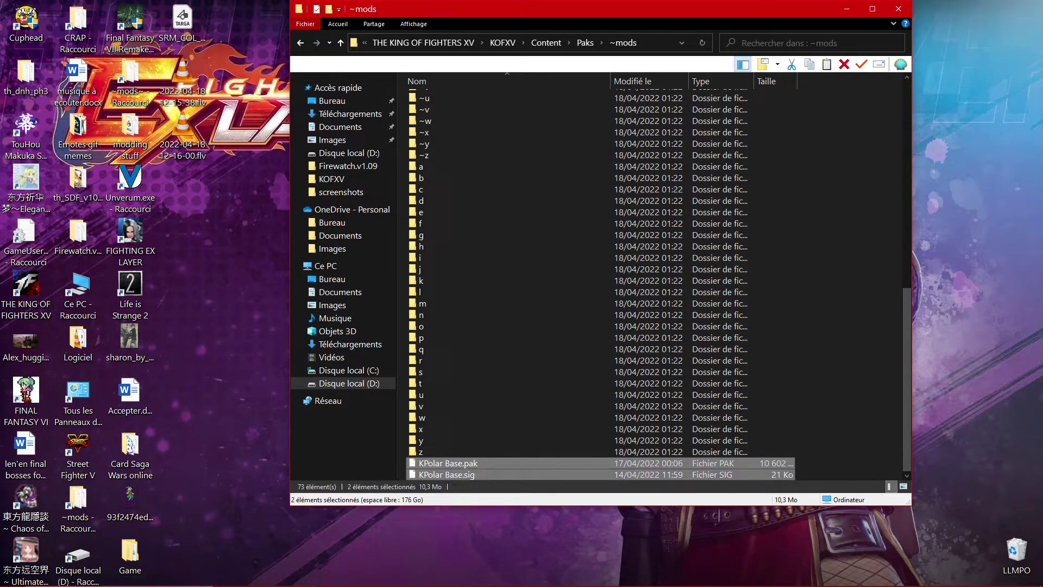
Move KPolar Base.pak and .sig to the Recycle Bin, then restore OBS Studio
{"action": "left_click_drag", "start_coordinate": [445, 474], "coordinate": [1016, 554]}
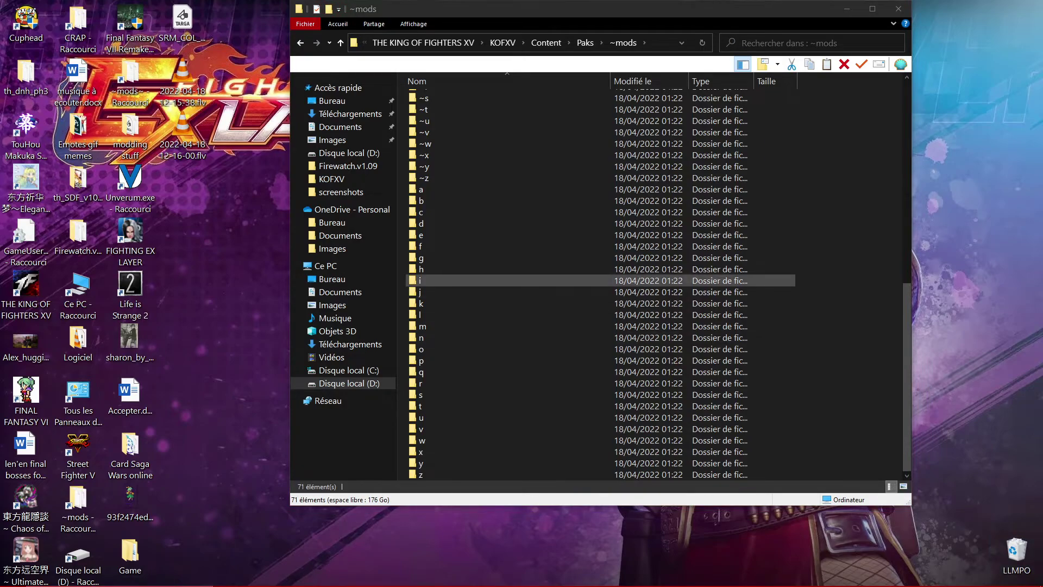
{"action": "mouse_move", "coordinate": [866, 576]}
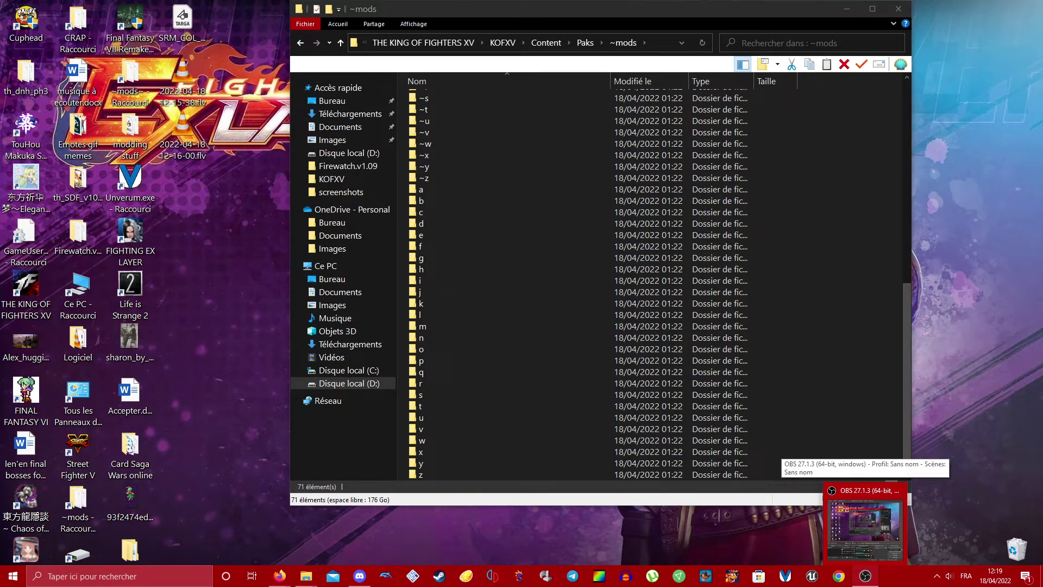
{"action": "left_click", "coordinate": [865, 527]}
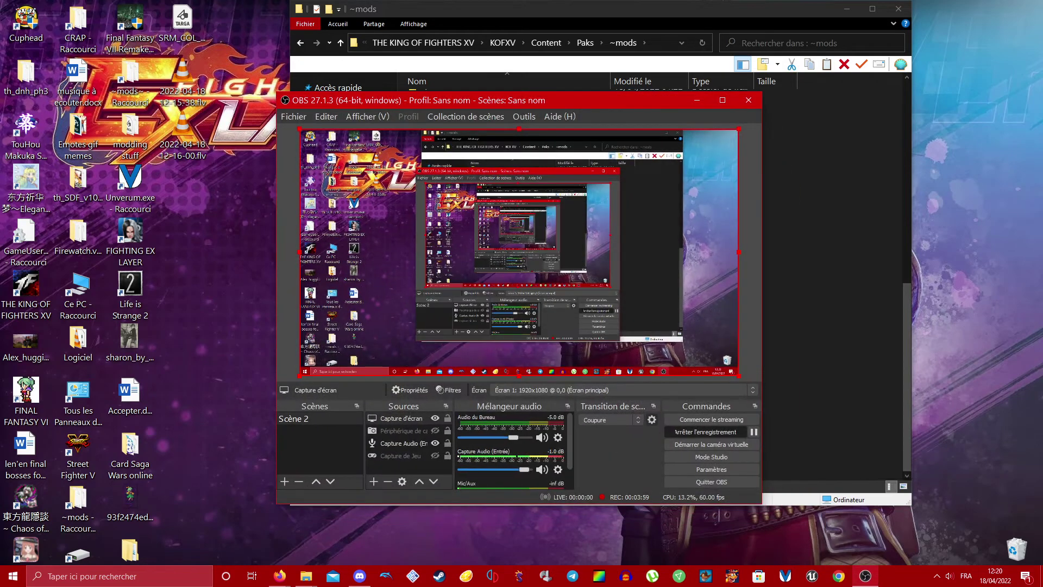